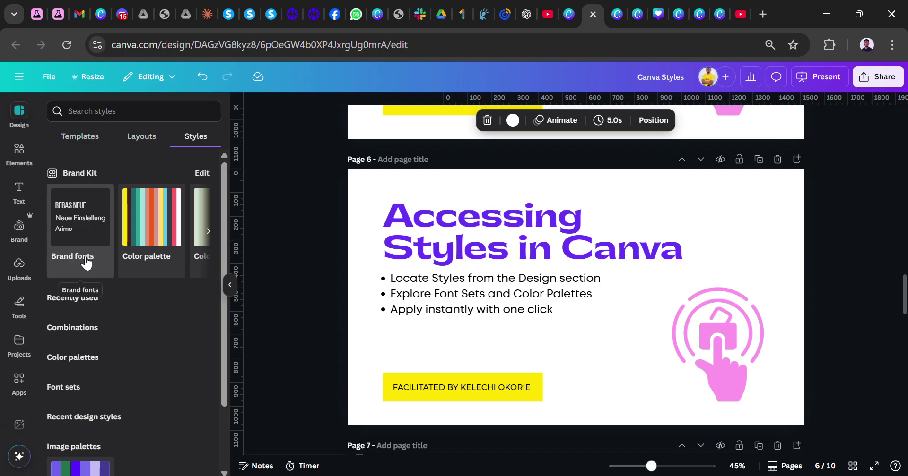
Step: Open the full collection of color palettes and apply the black, blue, red and yellow palette to page 6
{"action": "scroll", "coordinate": [101, 288], "scroll_direction": "down", "scroll_amount": 3}
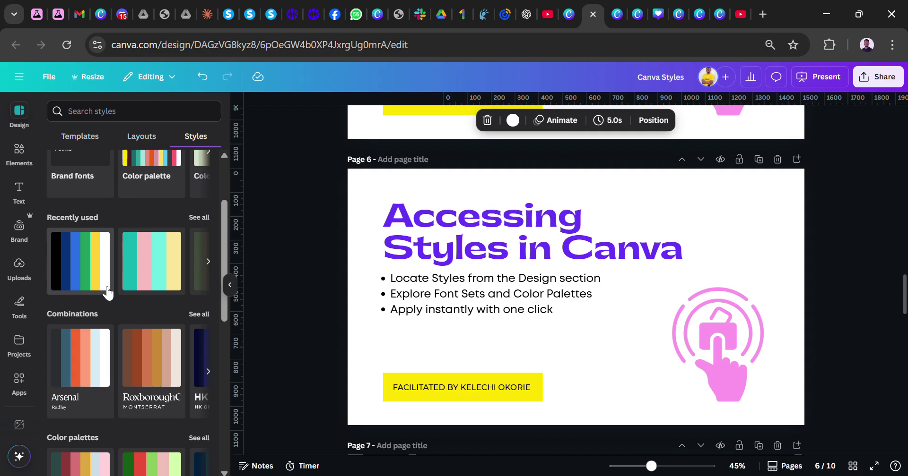
{"action": "scroll", "coordinate": [100, 289], "scroll_direction": "down", "scroll_amount": 5}
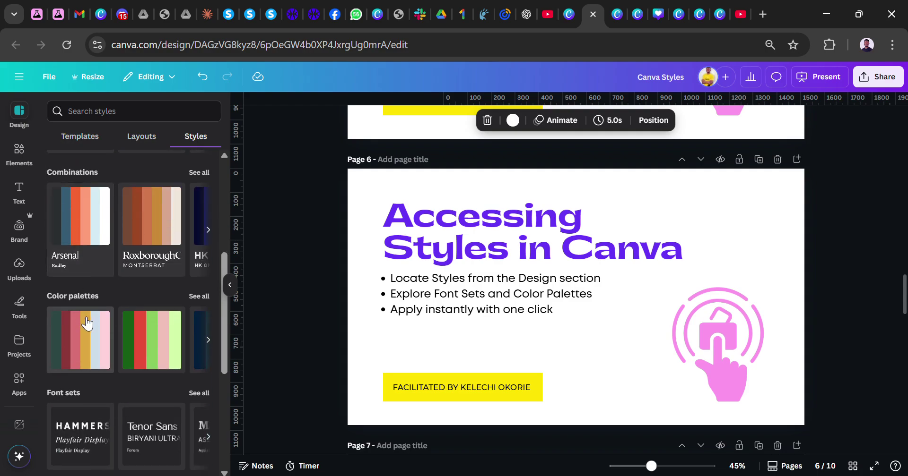
{"action": "scroll", "coordinate": [86, 323], "scroll_direction": "down", "scroll_amount": 3}
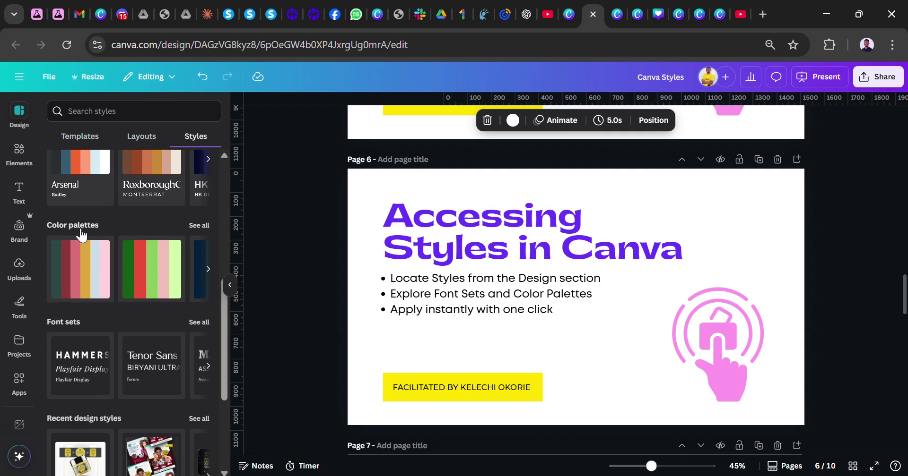
{"action": "left_click", "coordinate": [199, 226]}
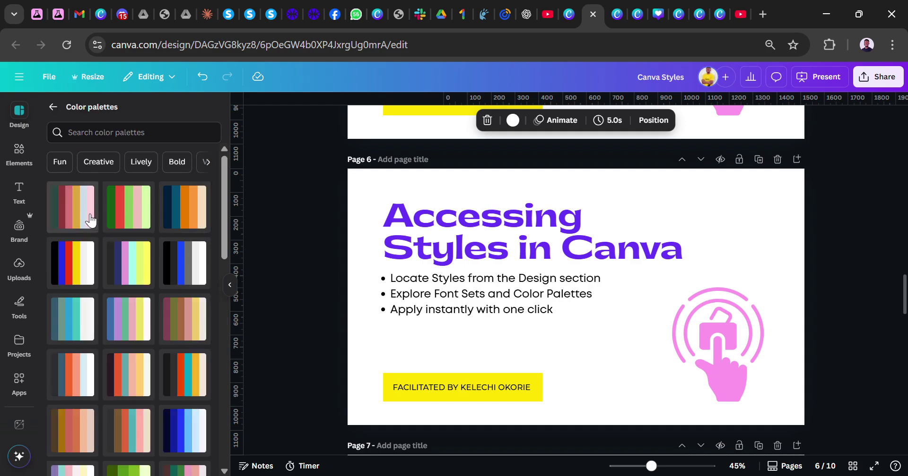
{"action": "scroll", "coordinate": [113, 331], "scroll_direction": "down", "scroll_amount": 5}
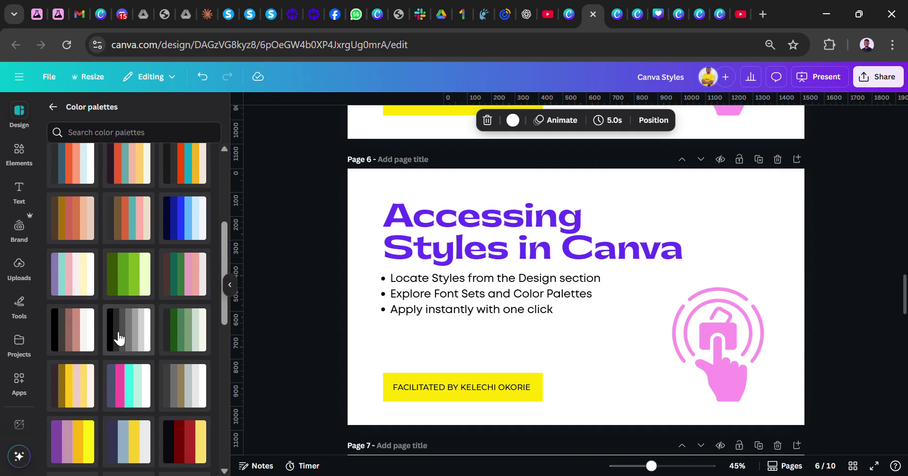
{"action": "scroll", "coordinate": [119, 340], "scroll_direction": "down", "scroll_amount": 6}
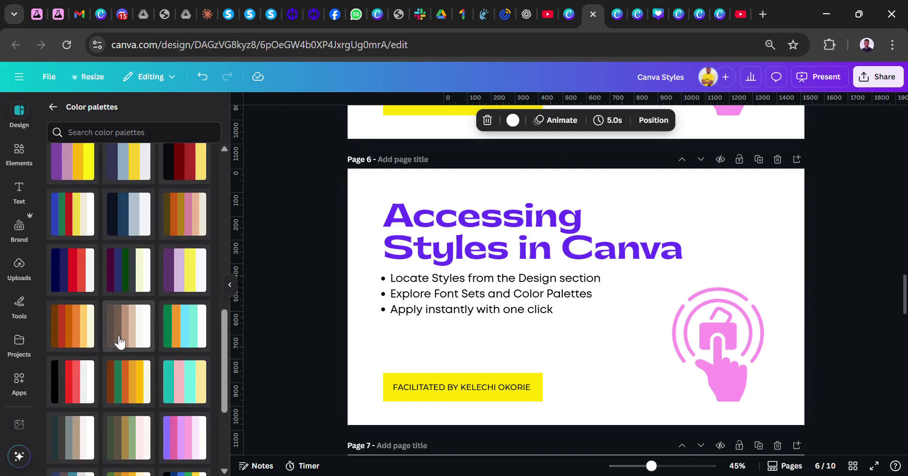
{"action": "scroll", "coordinate": [119, 341], "scroll_direction": "up", "scroll_amount": 10}
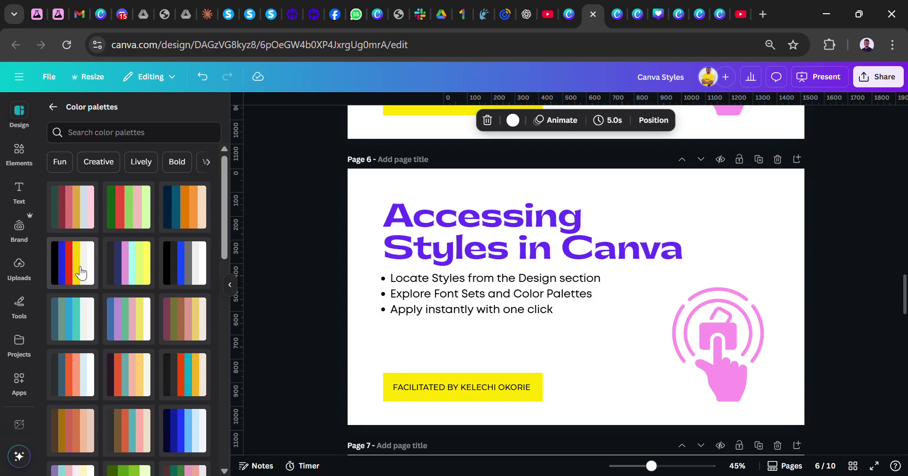
{"action": "left_click", "coordinate": [80, 273]}
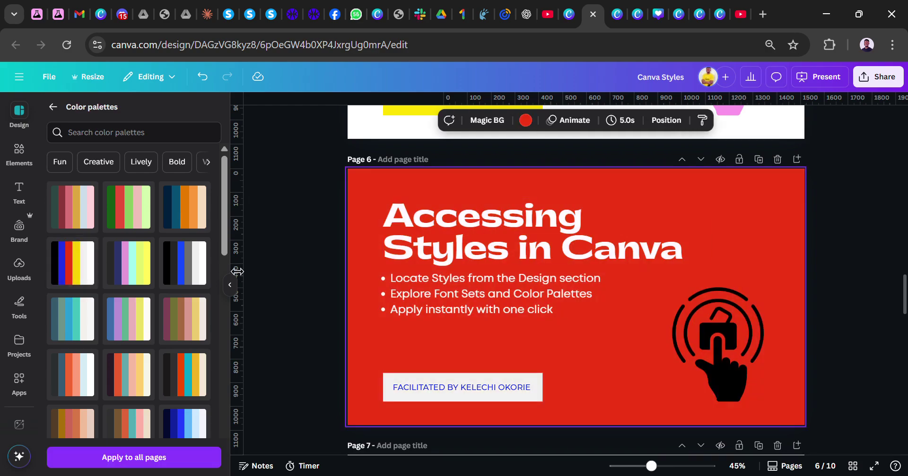
Step: Shuffle the applied palette's colors on page 6 until the background is red with white text and a black icon
{"action": "left_click", "coordinate": [74, 269]}
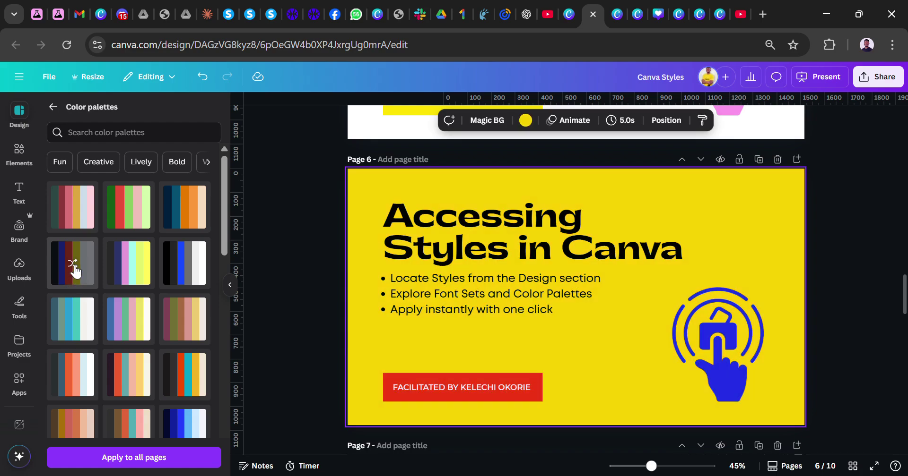
{"action": "left_click", "coordinate": [74, 269]}
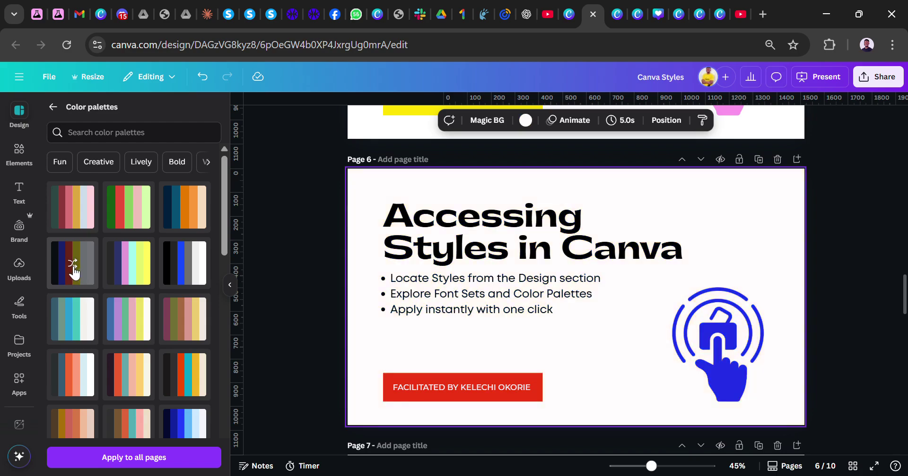
{"action": "left_click", "coordinate": [75, 271]}
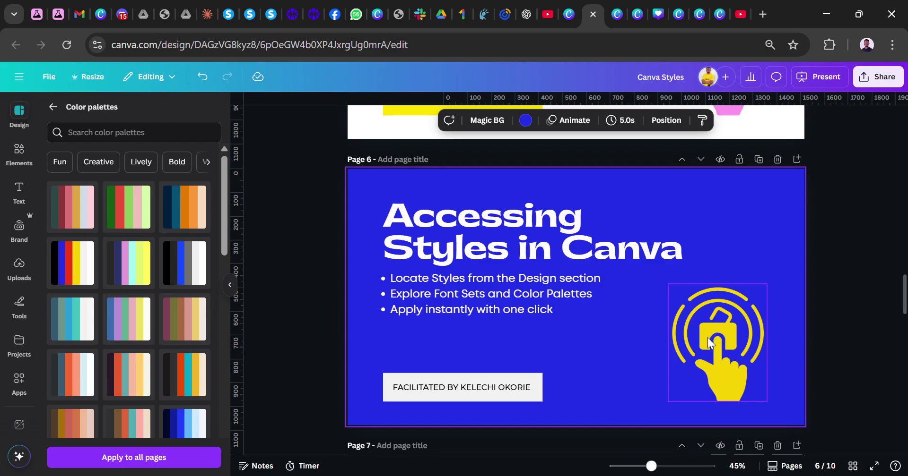
{"action": "left_click", "coordinate": [82, 277]}
{"action": "left_click", "coordinate": [83, 276]}
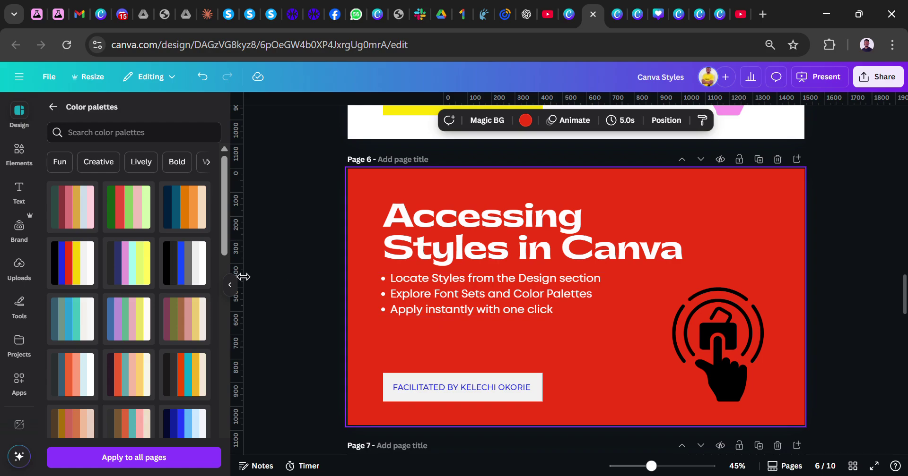
Step: Apply the navy, pink, aqua and yellow palette to page 6 and shuffle it to a pink background with a yellow label
{"action": "left_click", "coordinate": [127, 274]}
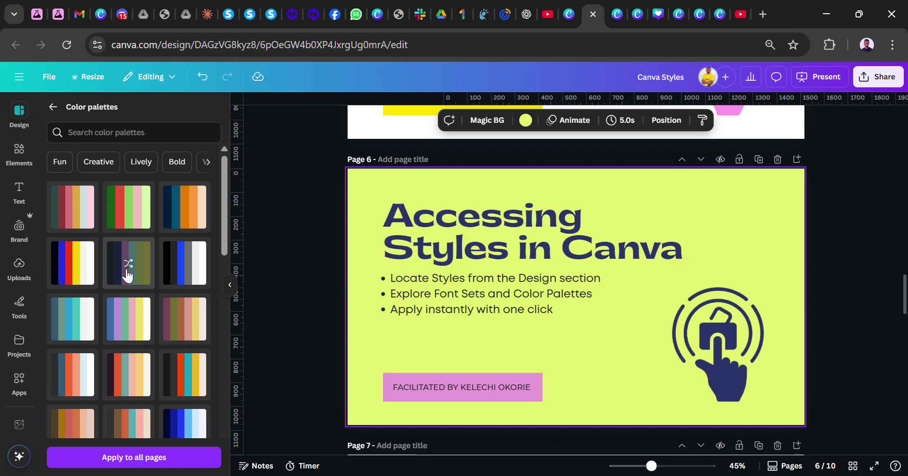
{"action": "left_click", "coordinate": [127, 274]}
{"action": "left_click", "coordinate": [127, 275]}
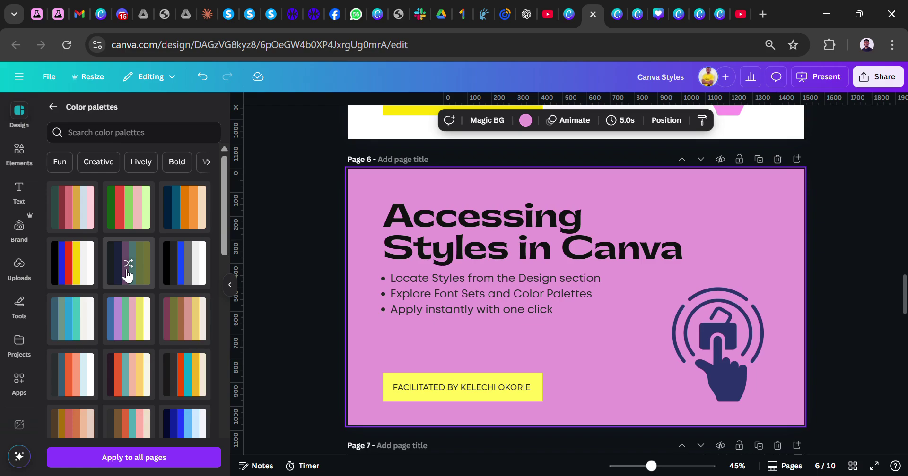
Step: Try the Martel, Chunk Five and Tenor Sans font sets on page 6, ending with the Archivo Black and Space Mono set
{"action": "left_click", "coordinate": [53, 107]}
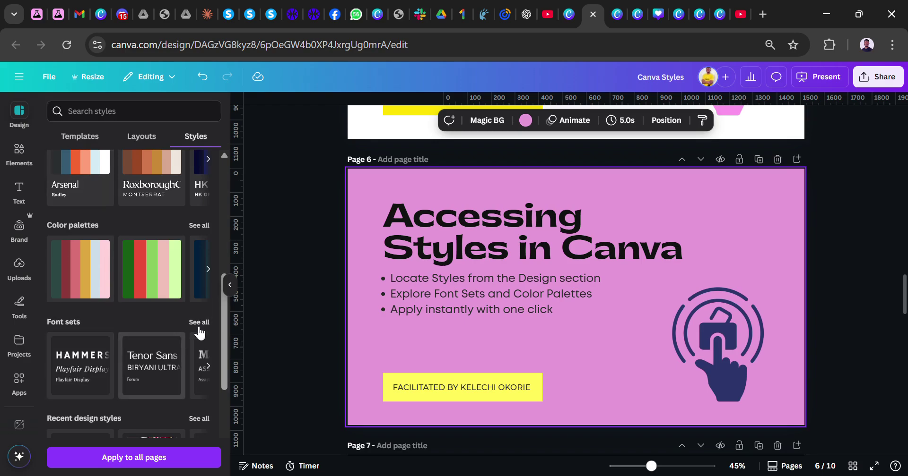
{"action": "left_click", "coordinate": [199, 323]}
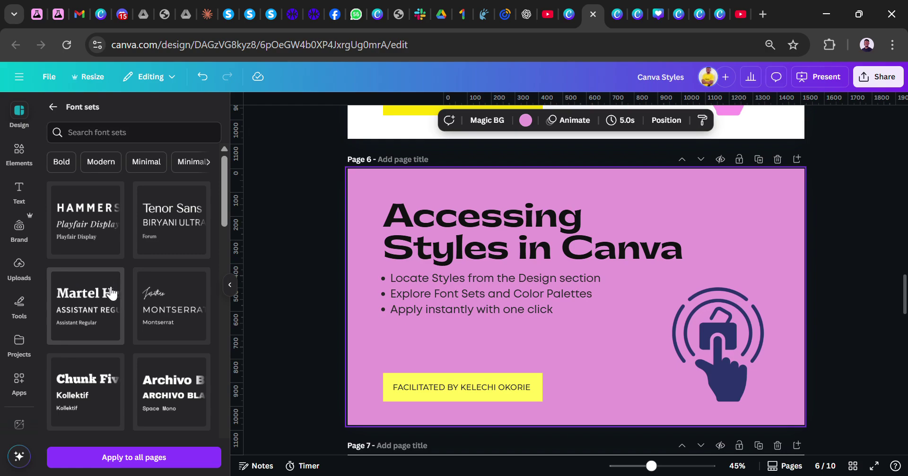
{"action": "left_click", "coordinate": [91, 318]}
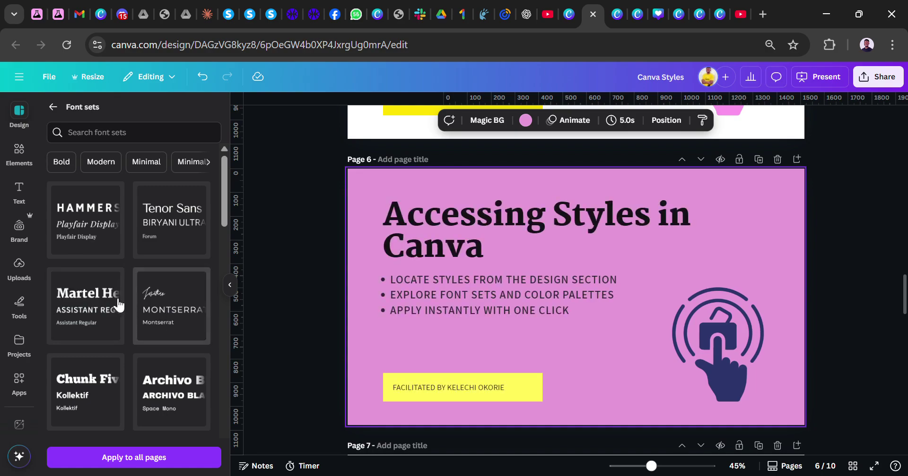
{"action": "left_click", "coordinate": [97, 389]}
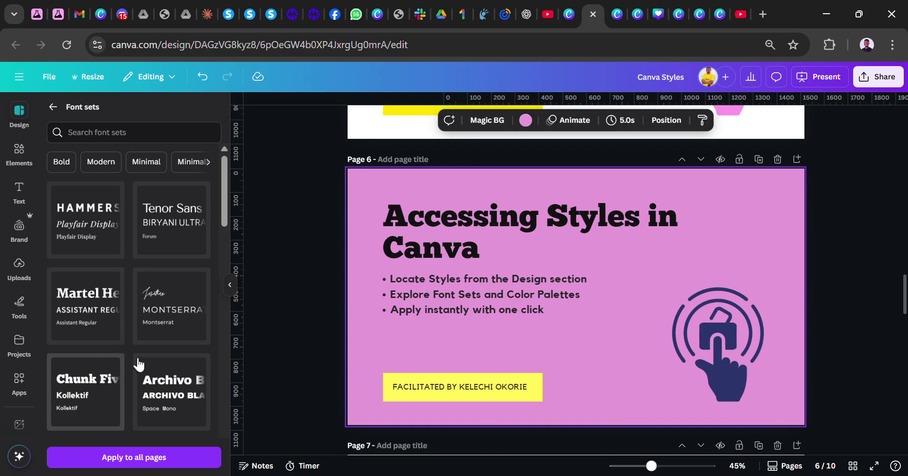
{"action": "left_click", "coordinate": [159, 237]}
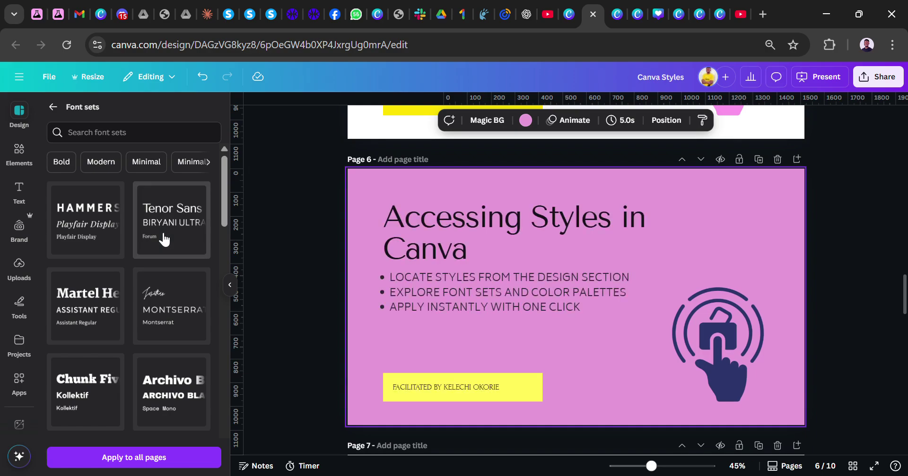
{"action": "left_click", "coordinate": [173, 396]}
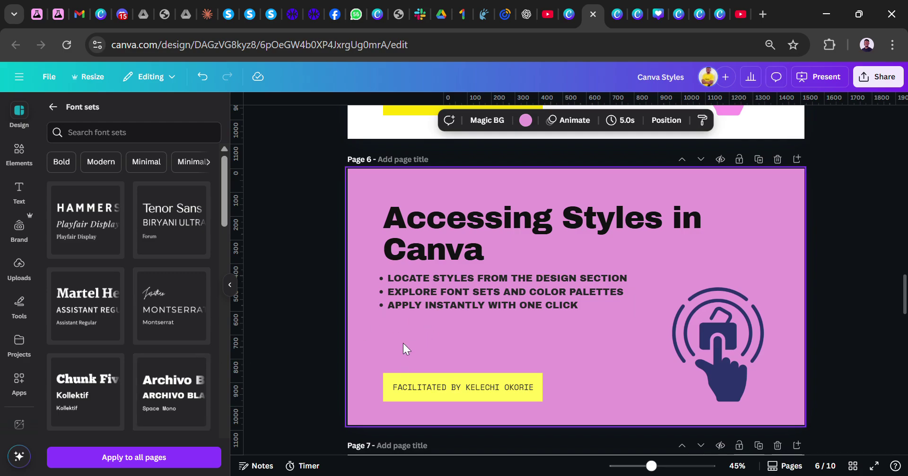
Step: Apply the Roxborough and Montserrat combination to page 6 and shuffle its colors to a light pinkish-tan background
{"action": "left_click", "coordinate": [54, 108]}
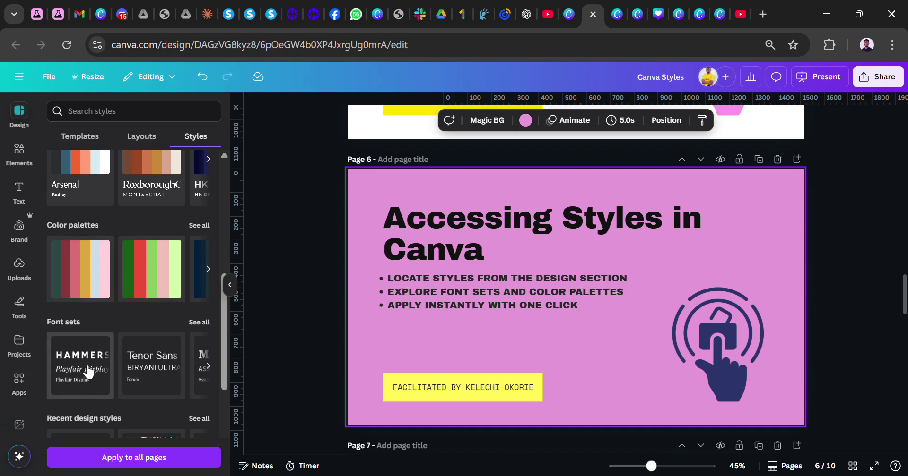
{"action": "scroll", "coordinate": [85, 358], "scroll_direction": "down", "scroll_amount": 3}
{"action": "scroll", "coordinate": [76, 348], "scroll_direction": "up", "scroll_amount": 10}
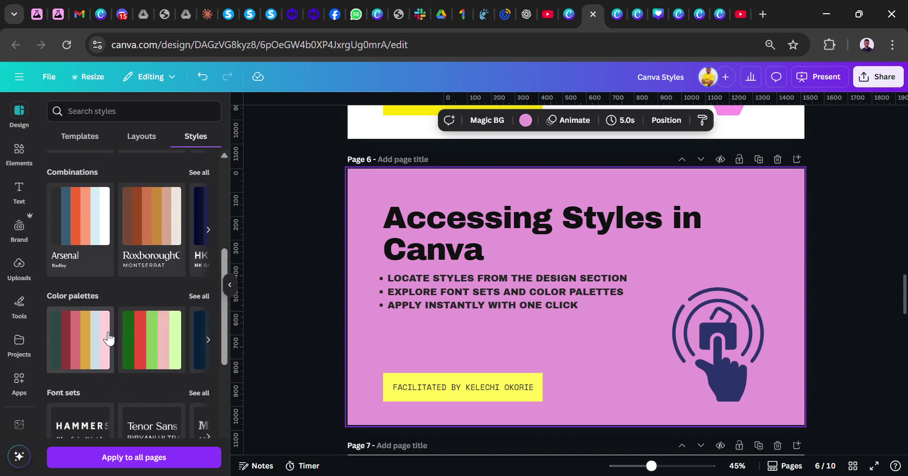
{"action": "scroll", "coordinate": [98, 350], "scroll_direction": "down", "scroll_amount": 2}
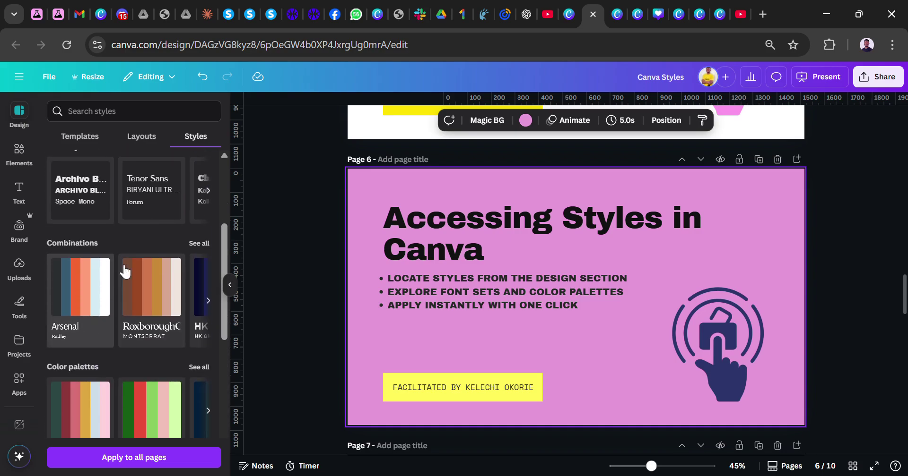
{"action": "left_click", "coordinate": [204, 243]}
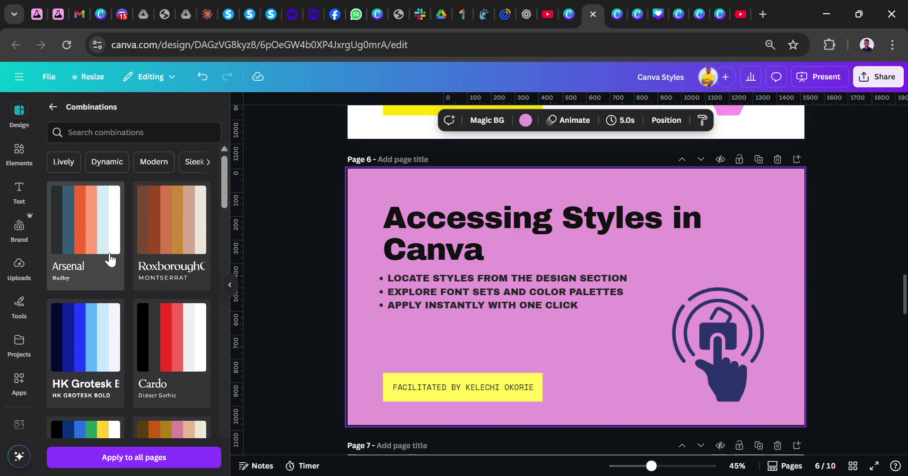
{"action": "left_click", "coordinate": [173, 247]}
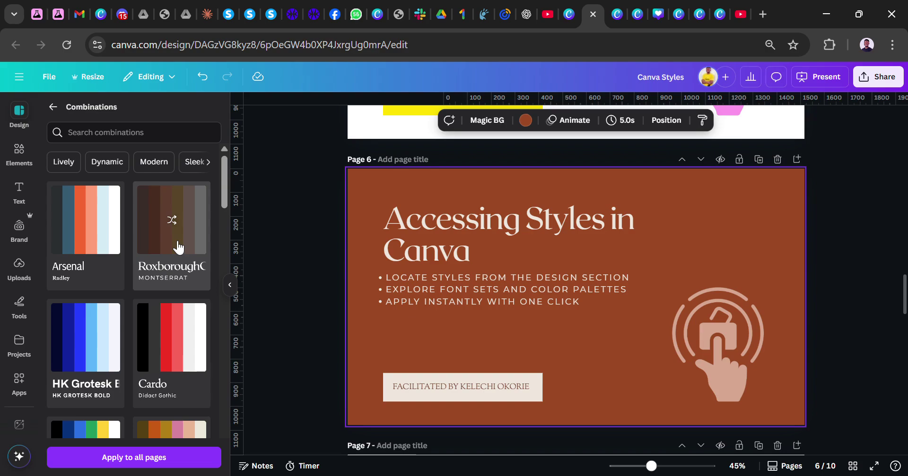
{"action": "left_click", "coordinate": [177, 246]}
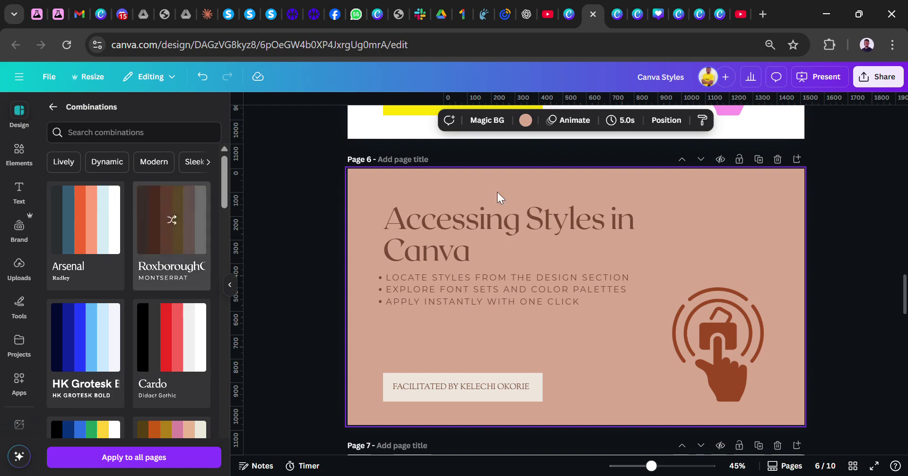
Step: Delete the restyled "Accessing Styles in Canva" page and duplicate the "Fonts in Styles" page
{"action": "left_click", "coordinate": [777, 159]}
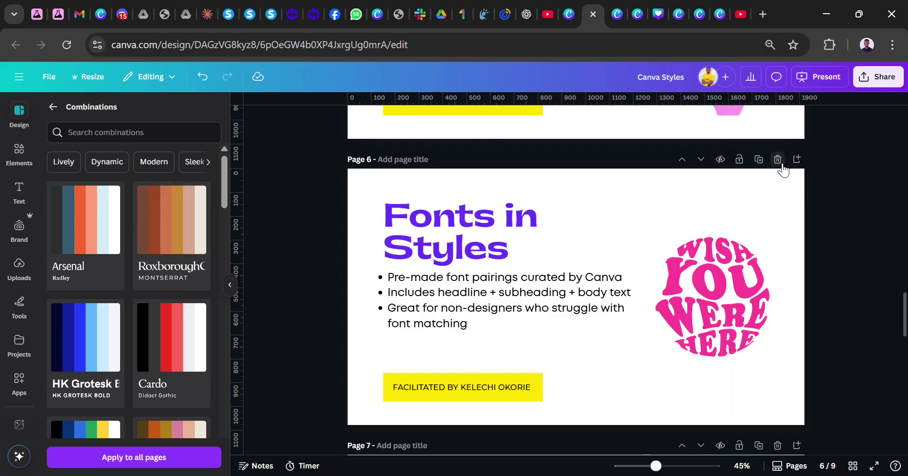
{"action": "scroll", "coordinate": [659, 239], "scroll_direction": "up", "scroll_amount": 5}
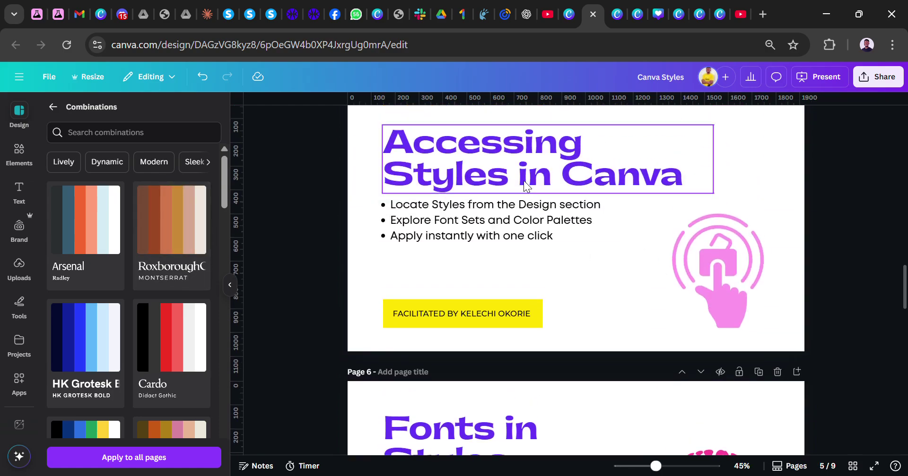
{"action": "scroll", "coordinate": [523, 231], "scroll_direction": "down", "scroll_amount": 3}
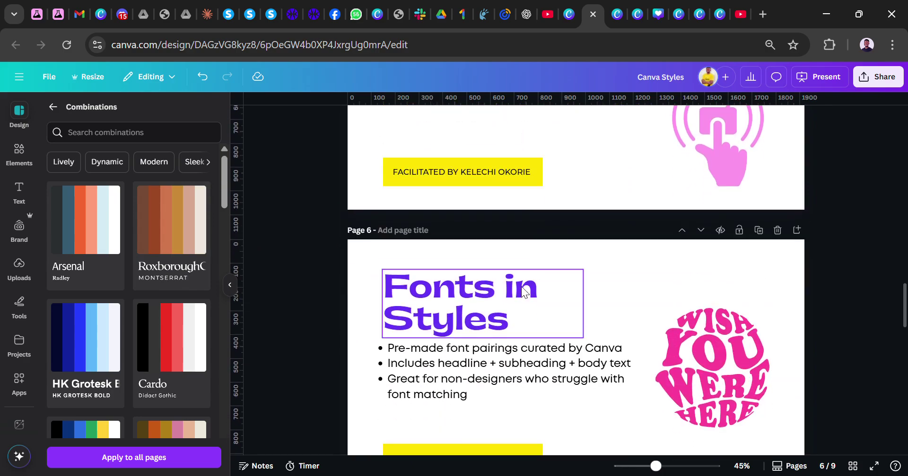
{"action": "scroll", "coordinate": [502, 297], "scroll_direction": "down", "scroll_amount": 2}
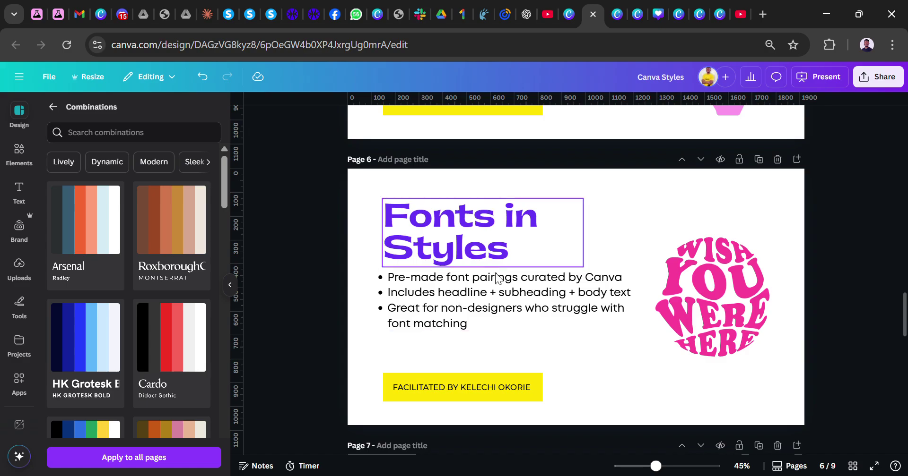
{"action": "left_click", "coordinate": [758, 163]}
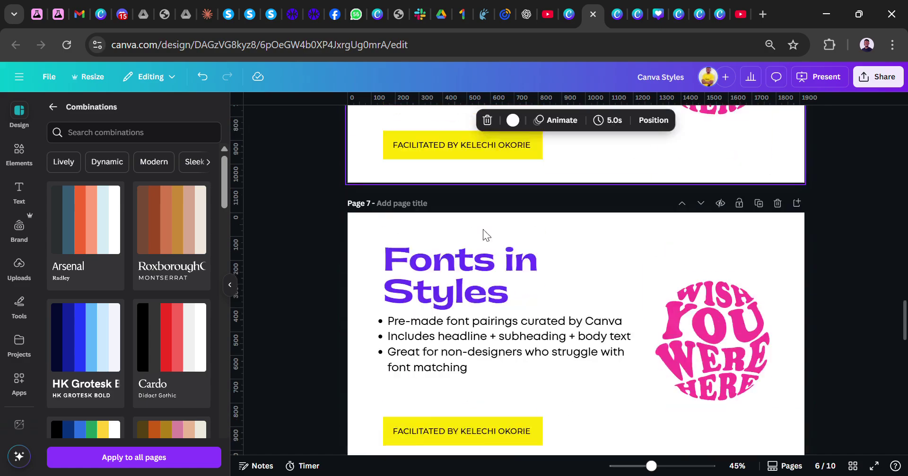
Step: Browse the available style combinations and the full list of font sets for the "Fonts in Styles" page
{"action": "scroll", "coordinate": [146, 343], "scroll_direction": "down", "scroll_amount": 4}
{"action": "scroll", "coordinate": [145, 344], "scroll_direction": "down", "scroll_amount": 2}
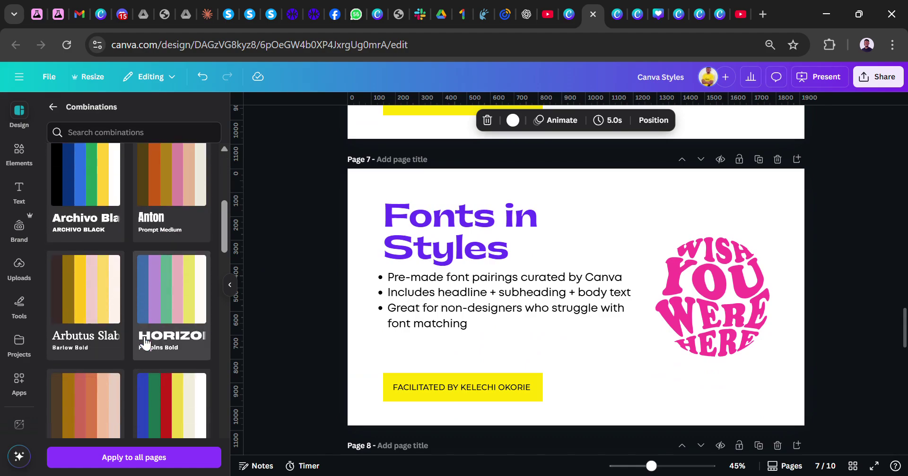
{"action": "scroll", "coordinate": [142, 283], "scroll_direction": "up", "scroll_amount": 10}
{"action": "left_click", "coordinate": [53, 107]}
{"action": "scroll", "coordinate": [137, 283], "scroll_direction": "down", "scroll_amount": 3}
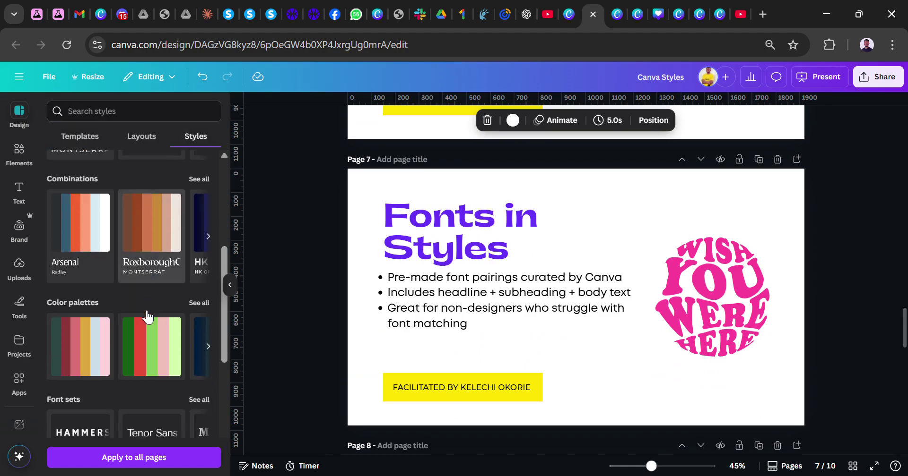
{"action": "left_click", "coordinate": [198, 323]}
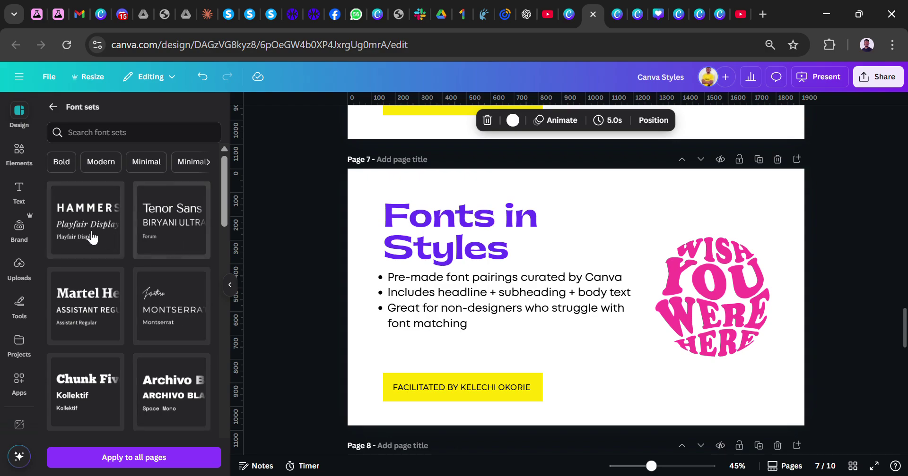
{"action": "scroll", "coordinate": [103, 257], "scroll_direction": "down", "scroll_amount": 1}
{"action": "scroll", "coordinate": [103, 257], "scroll_direction": "down", "scroll_amount": 12}
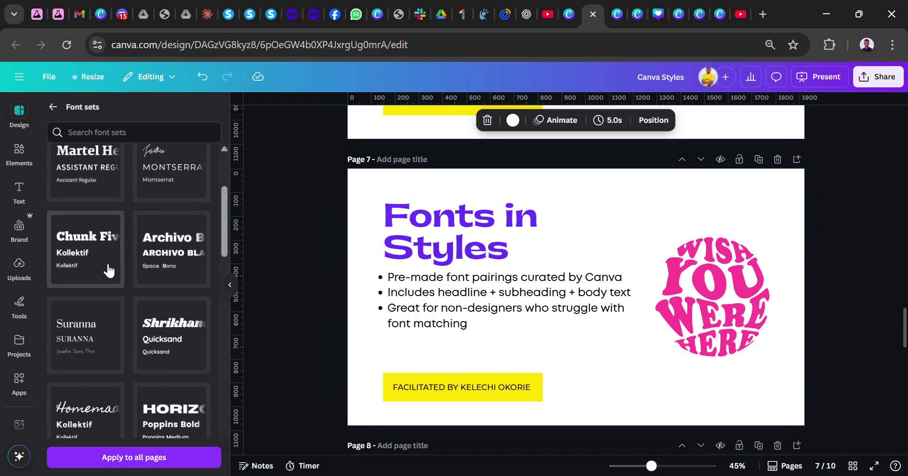
{"action": "scroll", "coordinate": [109, 276], "scroll_direction": "up", "scroll_amount": 10}
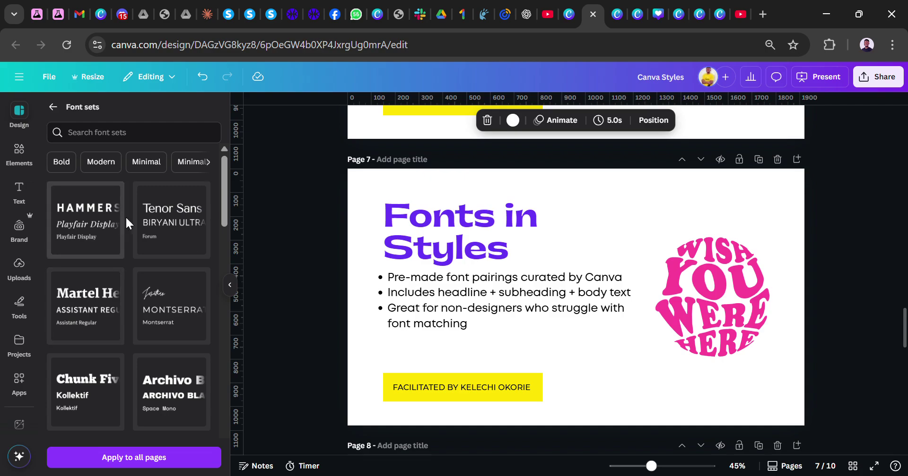
Step: Go to the "Colors in Styles" page and open the full list of color palettes
{"action": "scroll", "coordinate": [554, 366], "scroll_direction": "down", "scroll_amount": 5}
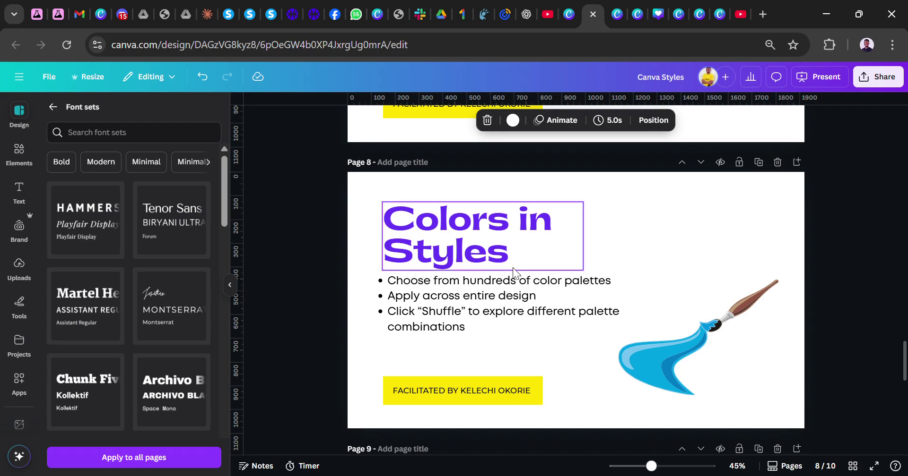
{"action": "scroll", "coordinate": [513, 268], "scroll_direction": "down", "scroll_amount": 5}
{"action": "scroll", "coordinate": [512, 279], "scroll_direction": "up", "scroll_amount": 6}
{"action": "scroll", "coordinate": [512, 302], "scroll_direction": "down", "scroll_amount": 4}
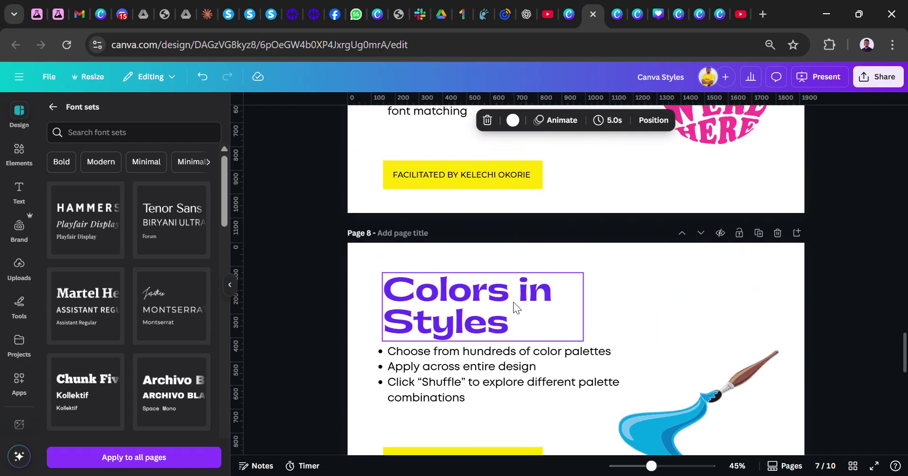
{"action": "scroll", "coordinate": [512, 302], "scroll_direction": "up", "scroll_amount": 2}
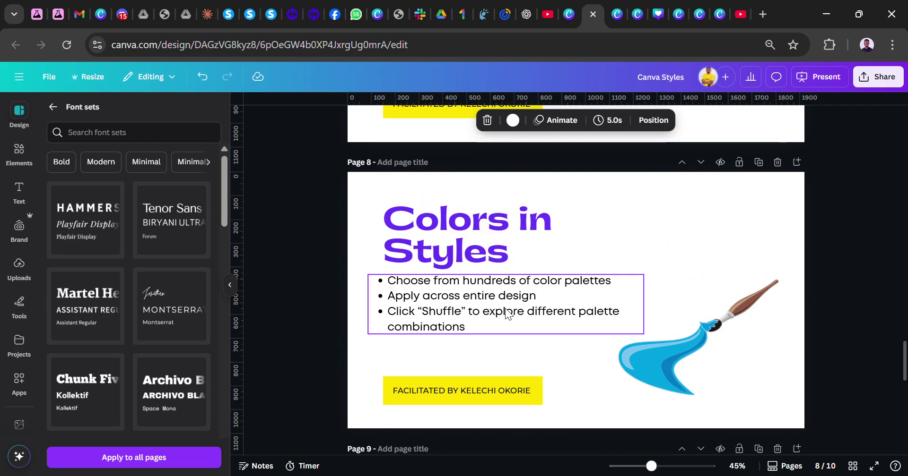
{"action": "left_click", "coordinate": [53, 107]}
{"action": "scroll", "coordinate": [142, 271], "scroll_direction": "up", "scroll_amount": 2}
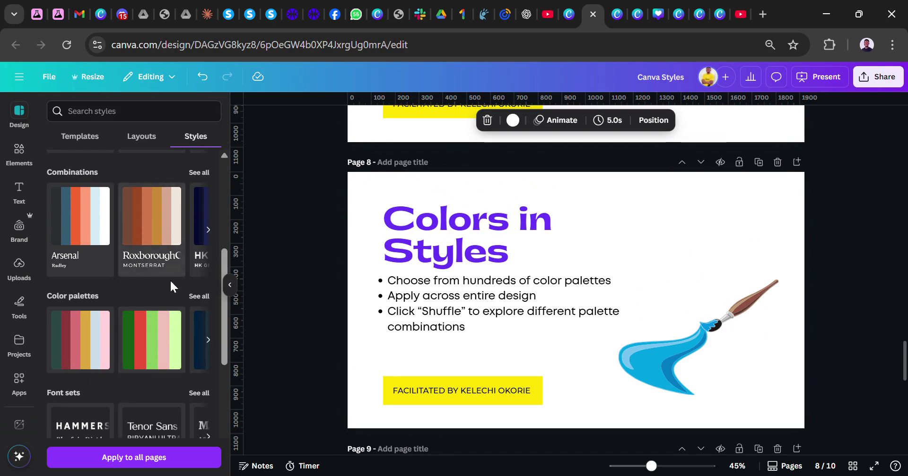
{"action": "left_click", "coordinate": [198, 295]}
{"action": "scroll", "coordinate": [155, 308], "scroll_direction": "down", "scroll_amount": 4}
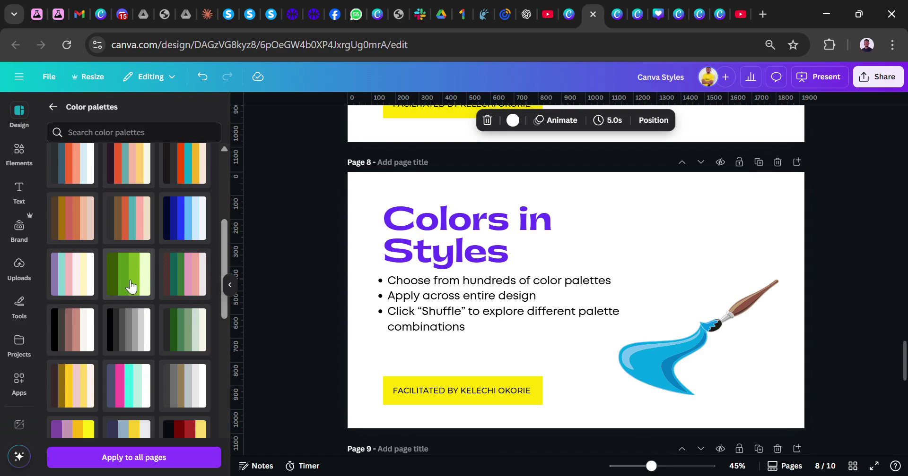
Step: Apply the purple, aqua, pink and cream palette to page 8 and shuffle it to a cream background with a purple label
{"action": "left_click", "coordinate": [79, 281]}
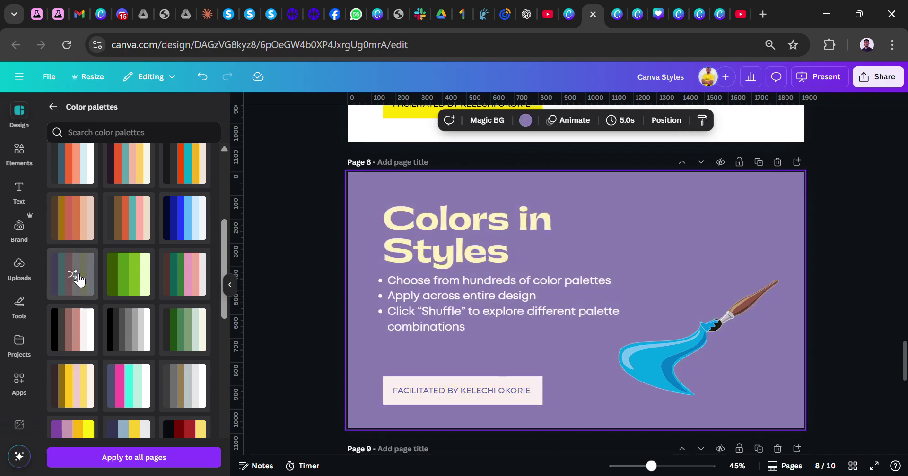
{"action": "left_click", "coordinate": [79, 280]}
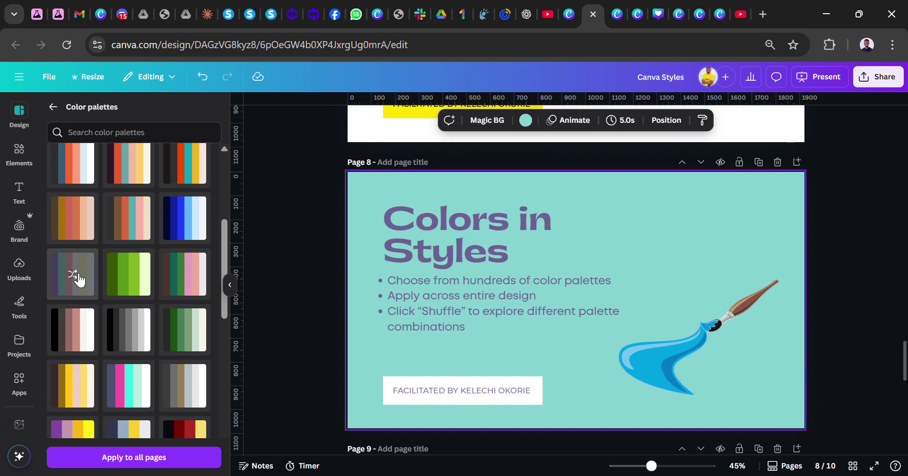
{"action": "left_click", "coordinate": [79, 281]}
{"action": "left_click", "coordinate": [79, 280]}
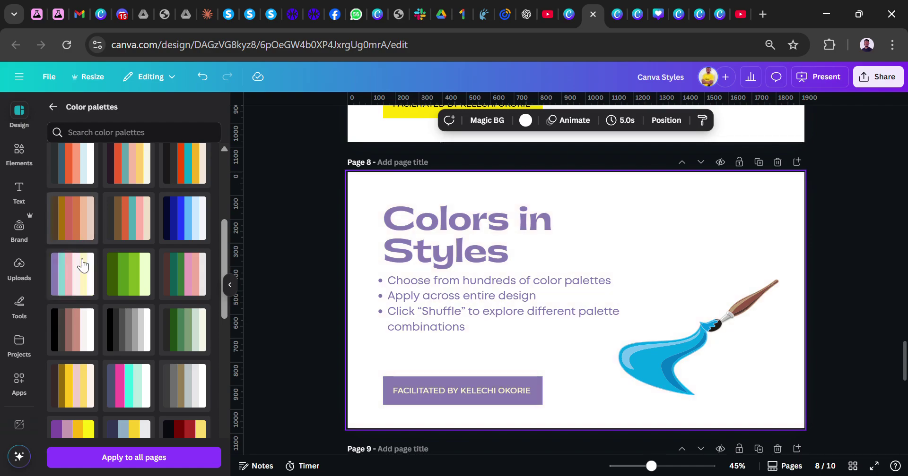
{"action": "left_click", "coordinate": [81, 280]}
{"action": "left_click", "coordinate": [80, 280]}
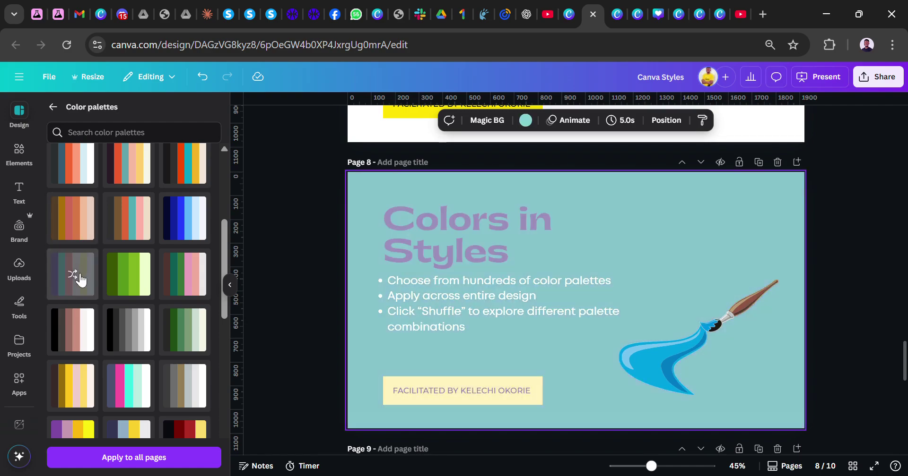
{"action": "left_click", "coordinate": [80, 280]}
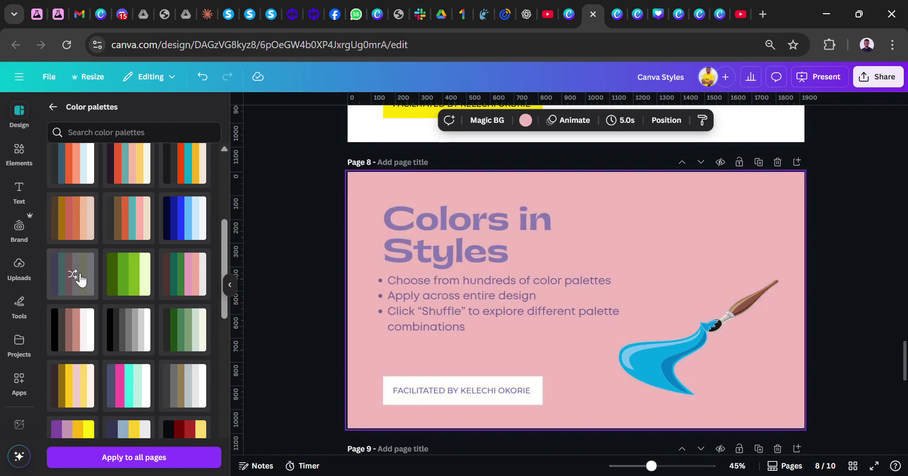
{"action": "left_click", "coordinate": [80, 280]}
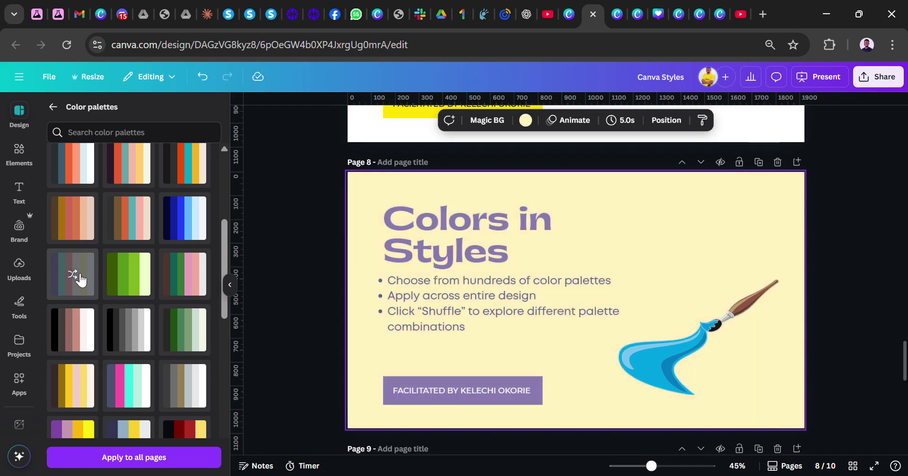
Step: Apply the charcoal, slate blue, orange and light blue palette to page 8 and shuffle it to a white background with a salmon label
{"action": "left_click", "coordinate": [74, 161]}
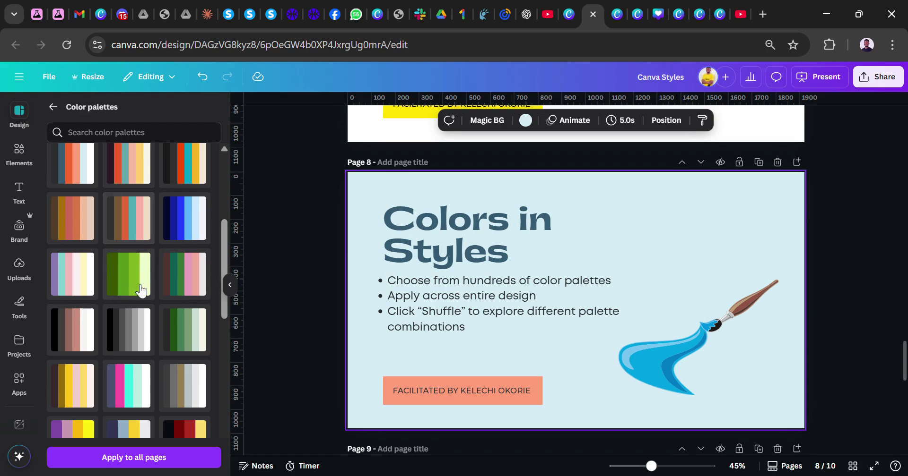
{"action": "scroll", "coordinate": [94, 265], "scroll_direction": "up", "scroll_amount": 10}
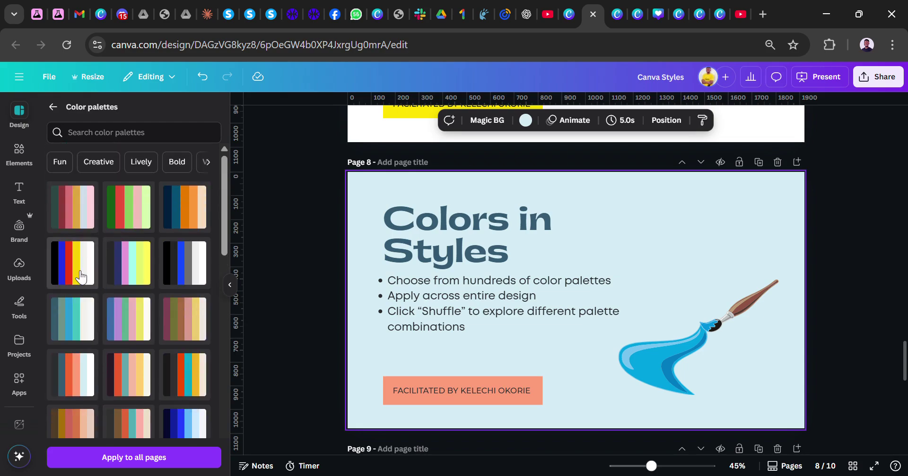
{"action": "scroll", "coordinate": [78, 331], "scroll_direction": "down", "scroll_amount": 5}
{"action": "scroll", "coordinate": [78, 308], "scroll_direction": "down", "scroll_amount": 2}
{"action": "left_click", "coordinate": [75, 234]}
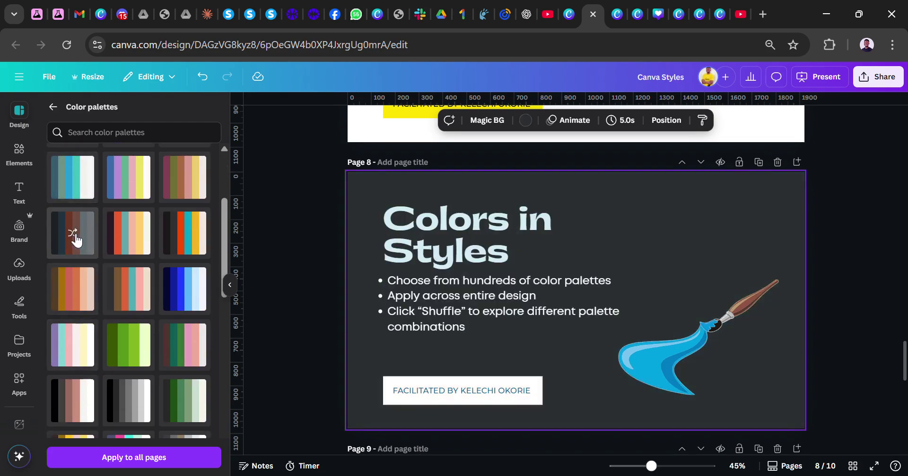
{"action": "left_click", "coordinate": [74, 234]}
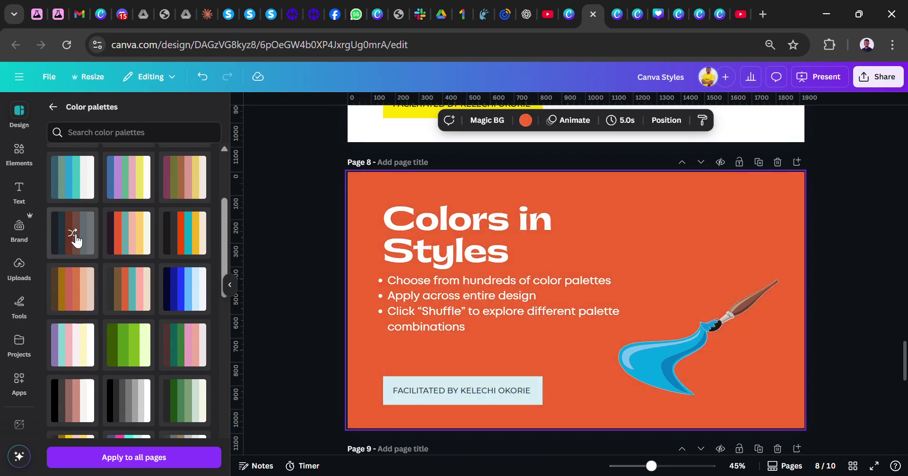
{"action": "left_click", "coordinate": [73, 234]}
{"action": "left_click", "coordinate": [73, 234]}
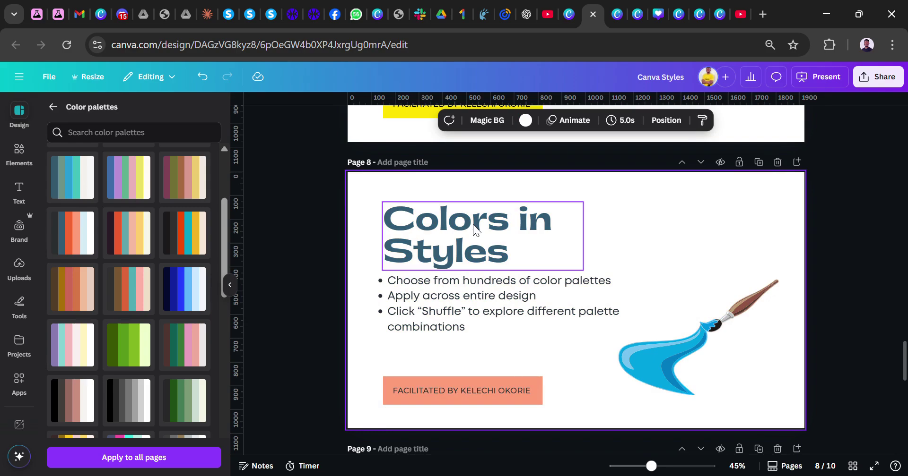
Step: Review the "Tips for Using Styles" page and the "Exercise" page at the end of the presentation
{"action": "scroll", "coordinate": [480, 268], "scroll_direction": "up", "scroll_amount": 3}
{"action": "scroll", "coordinate": [487, 281], "scroll_direction": "down", "scroll_amount": 4}
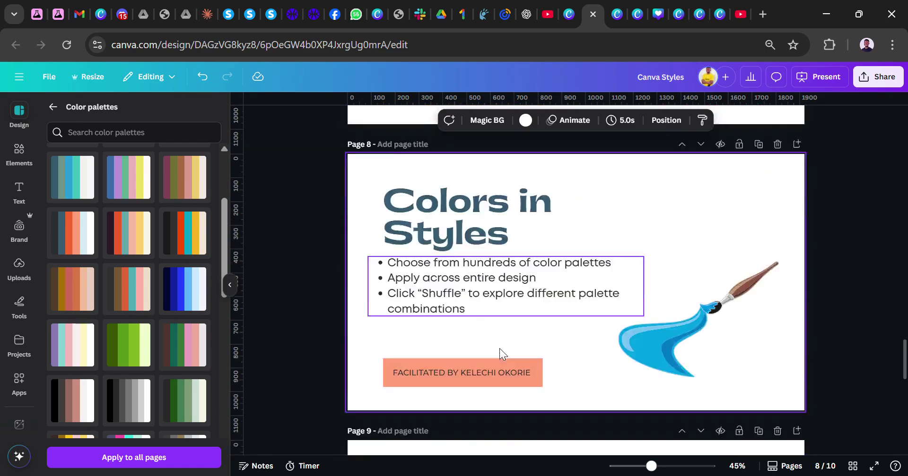
{"action": "scroll", "coordinate": [499, 352], "scroll_direction": "down", "scroll_amount": 5}
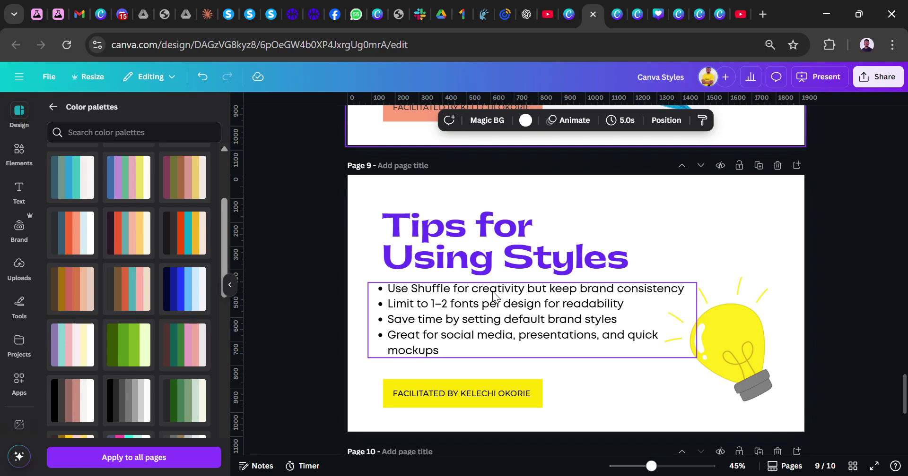
{"action": "scroll", "coordinate": [492, 291], "scroll_direction": "up", "scroll_amount": 3}
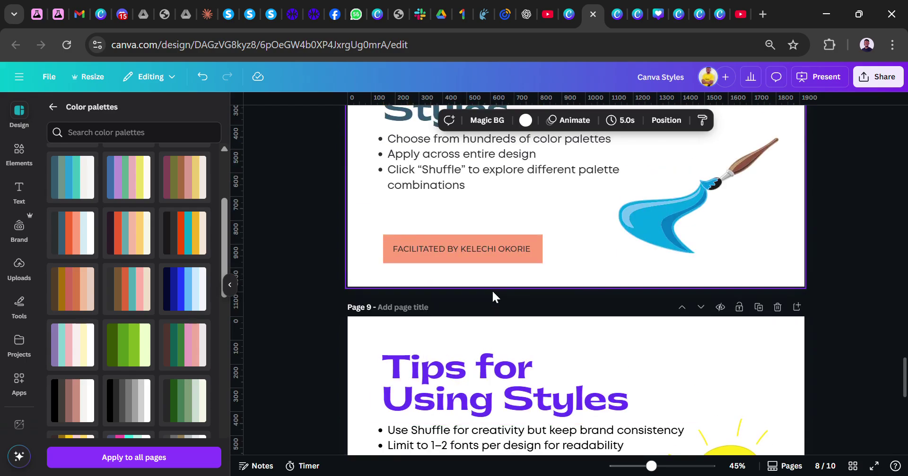
{"action": "scroll", "coordinate": [492, 290], "scroll_direction": "down", "scroll_amount": 3}
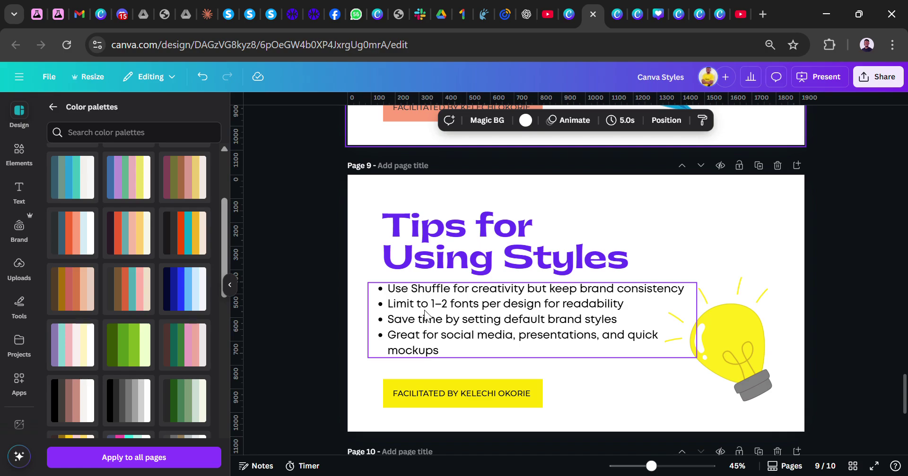
{"action": "scroll", "coordinate": [424, 313], "scroll_direction": "down", "scroll_amount": 5}
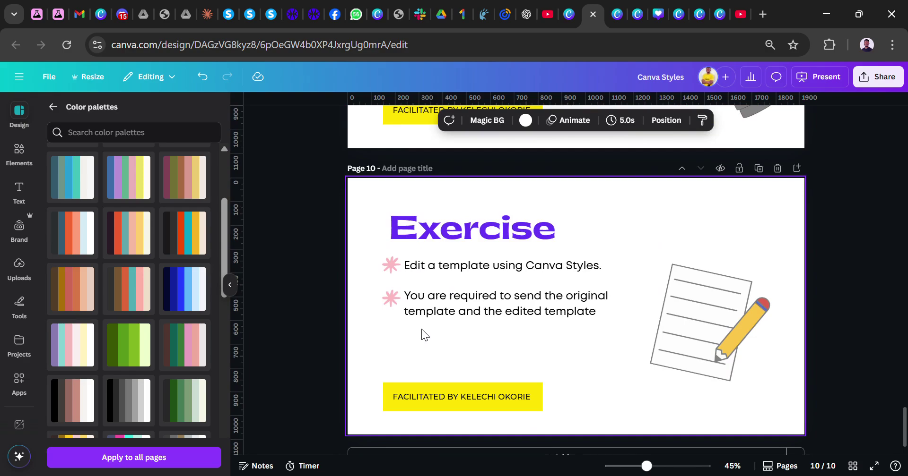
{"action": "scroll", "coordinate": [421, 329], "scroll_direction": "up", "scroll_amount": 2}
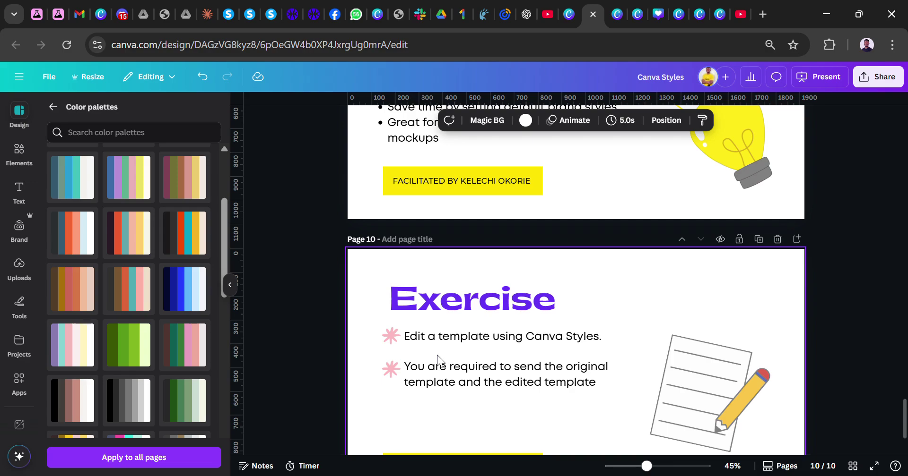
{"action": "scroll", "coordinate": [446, 391], "scroll_direction": "down", "scroll_amount": 2}
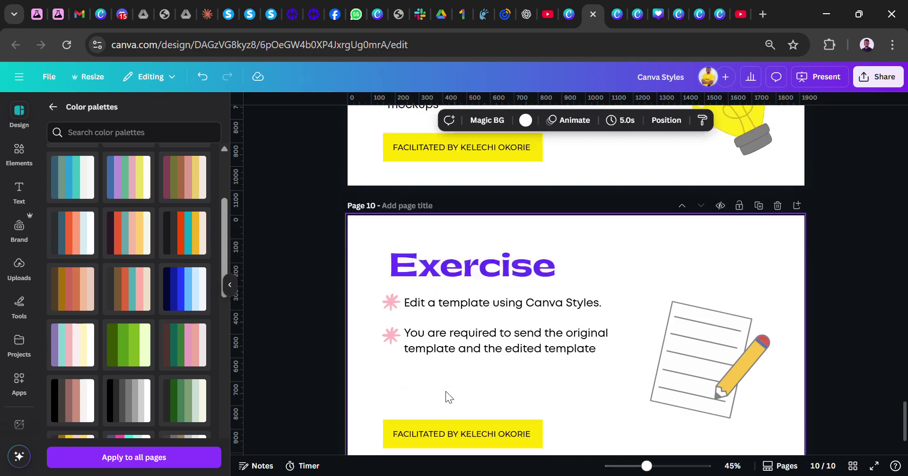